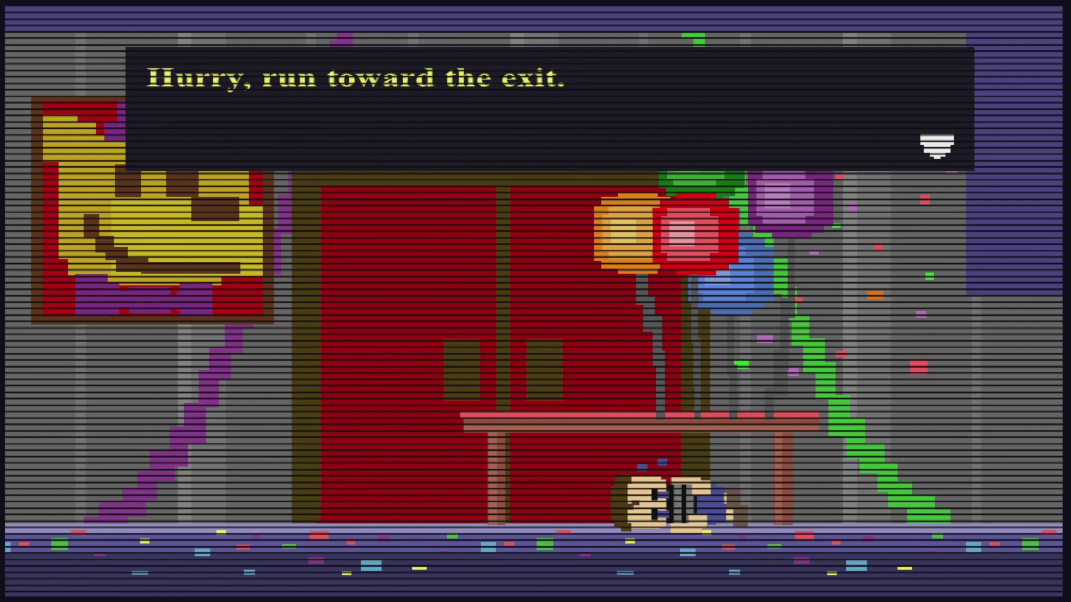
key("Return")
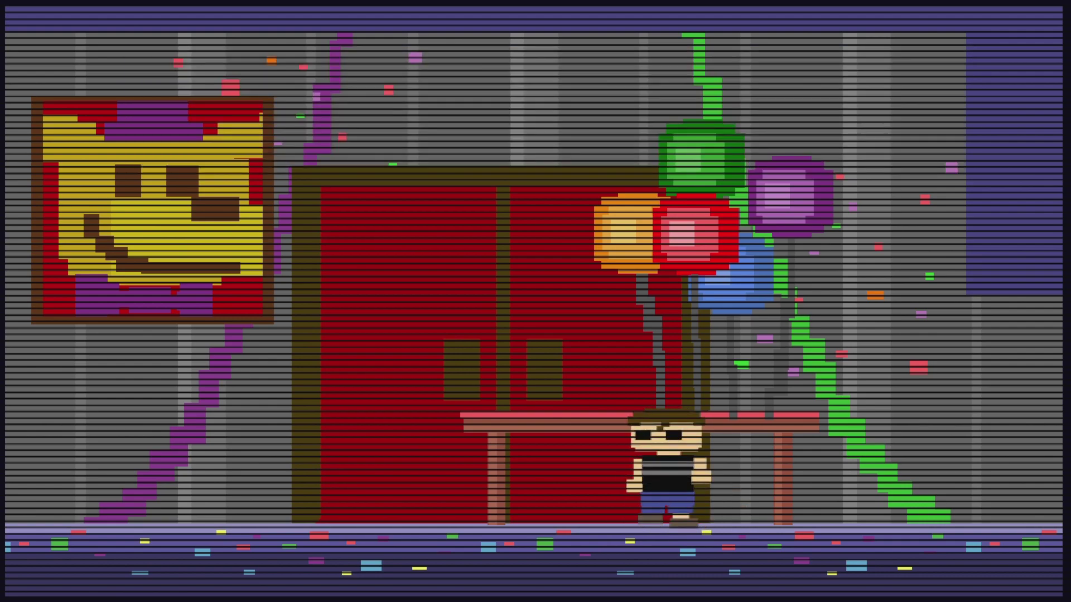
key("Left")
key("Left")
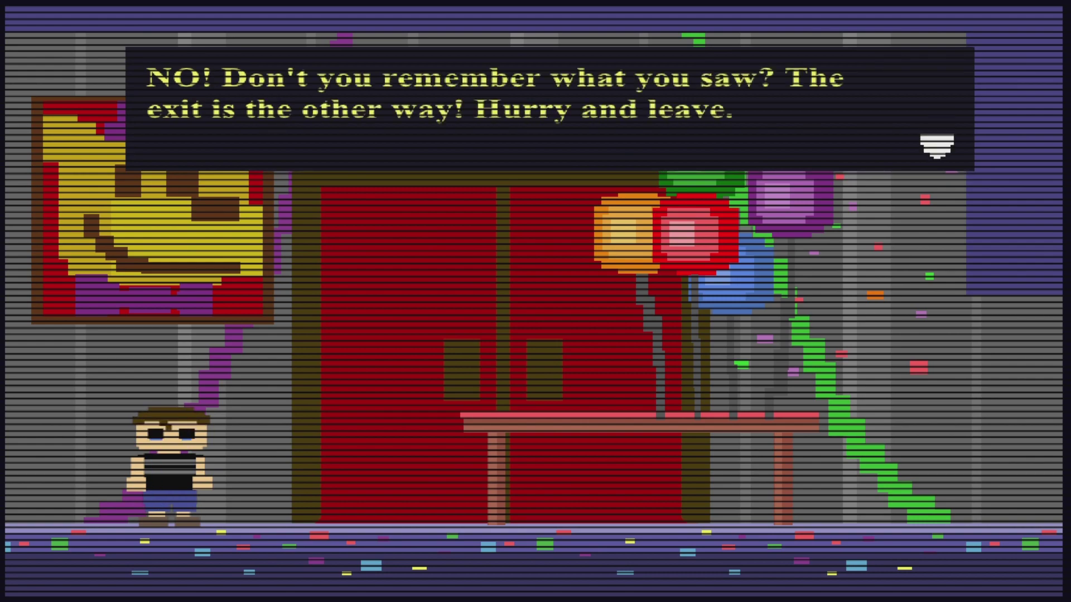
key("Return")
key("Left")
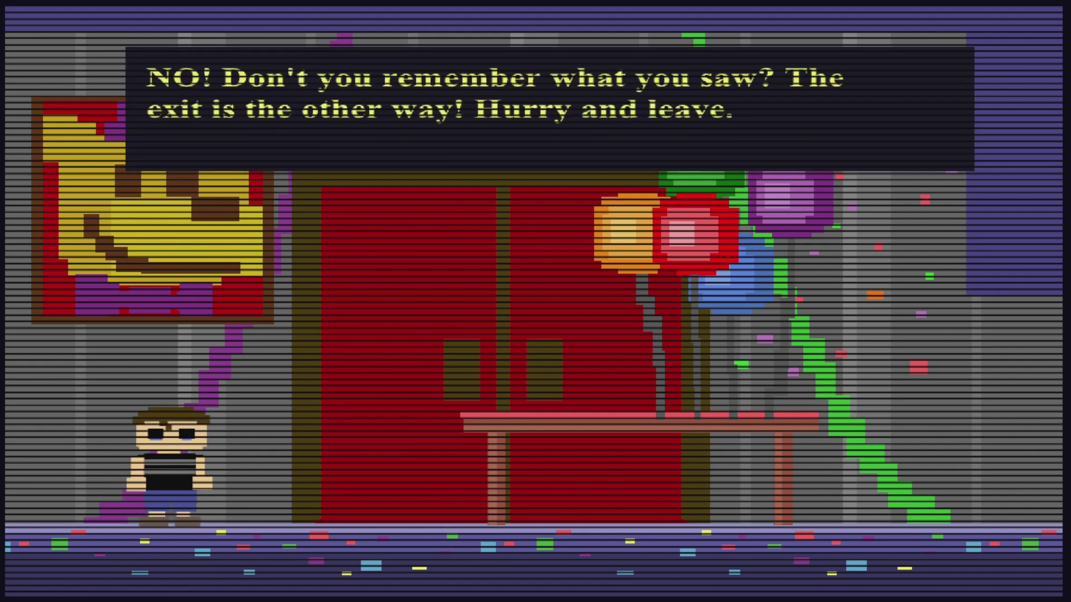
key("Return")
key("Right")
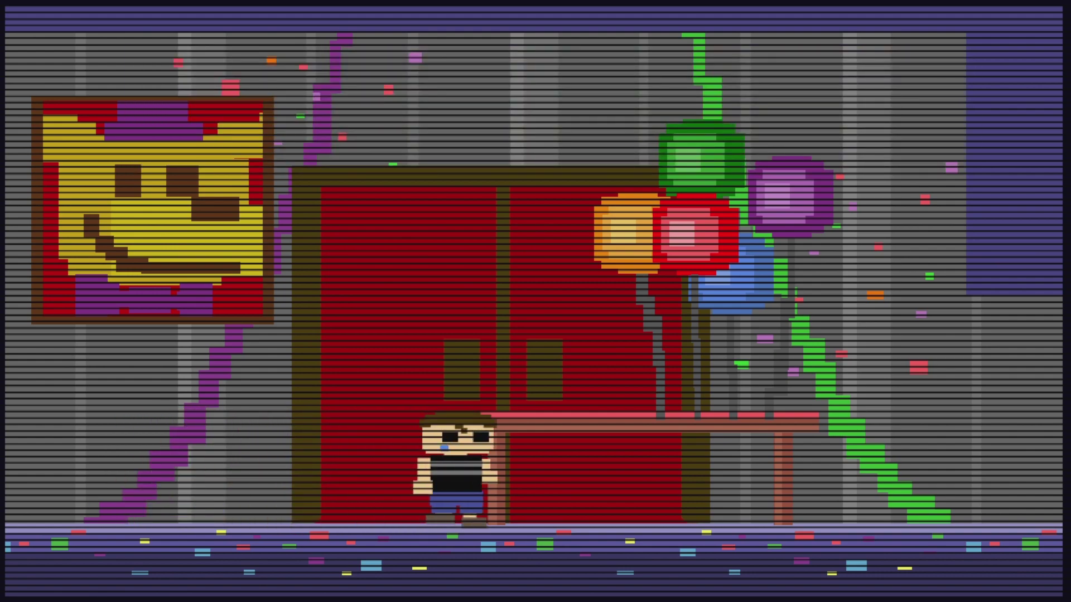
key("Right")
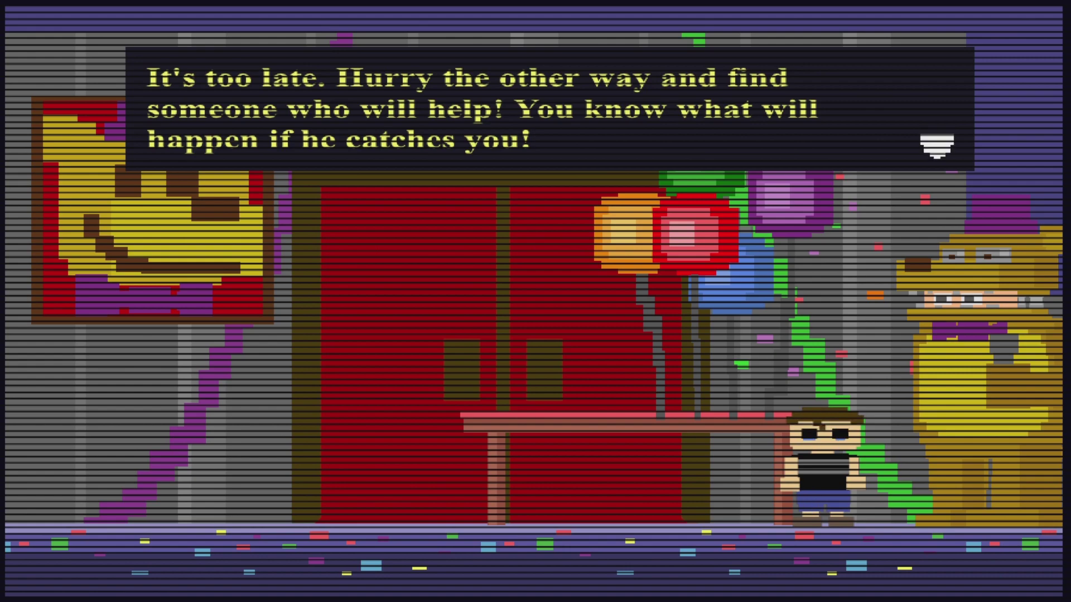
key("Return")
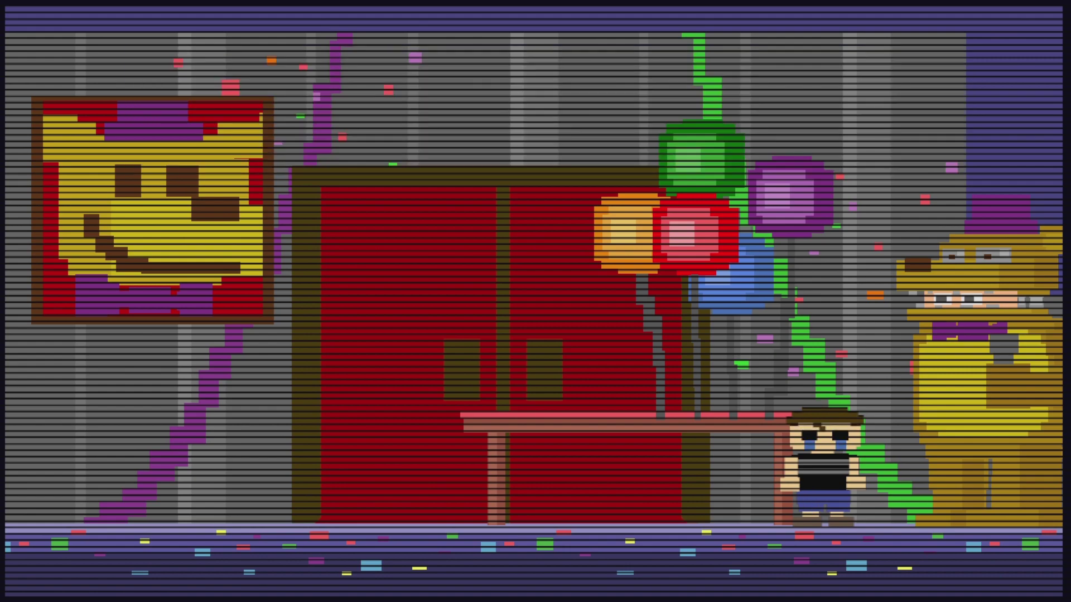
key("Left")
key("Left")
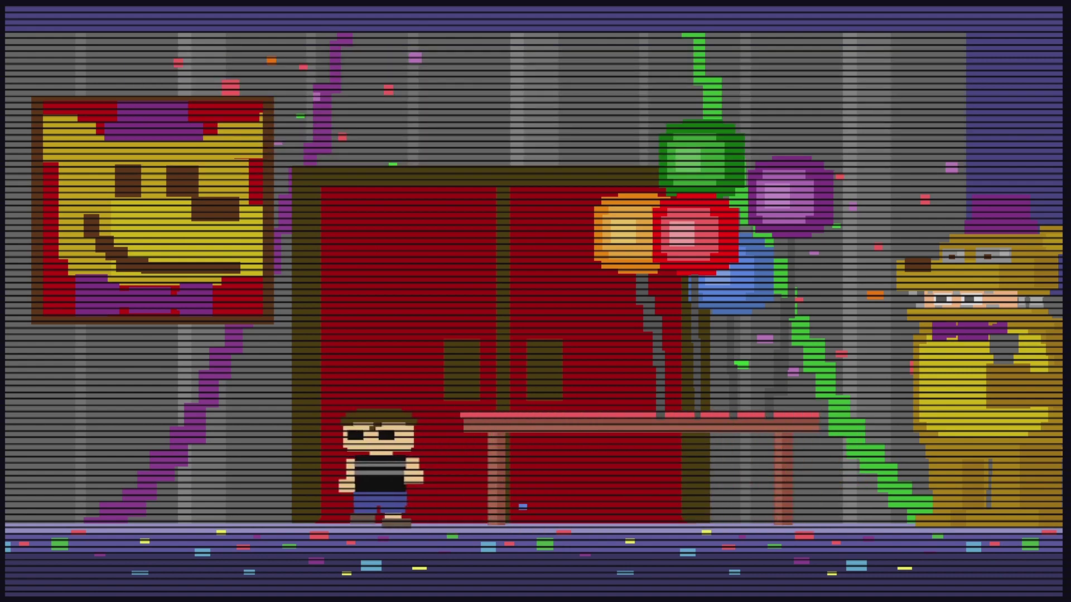
key("Left")
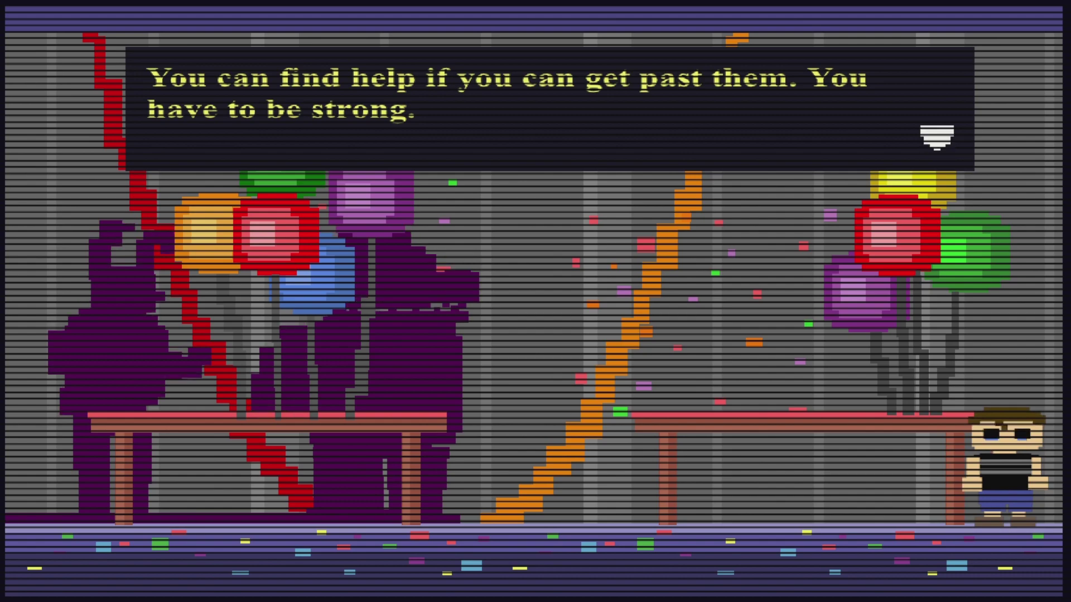
key("Return")
key("Left")
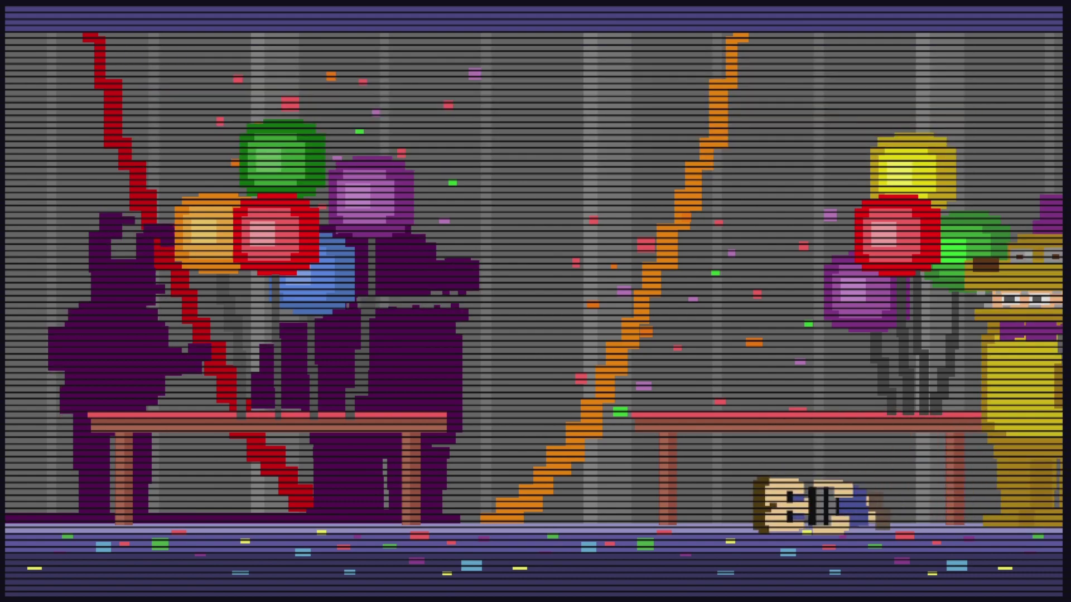